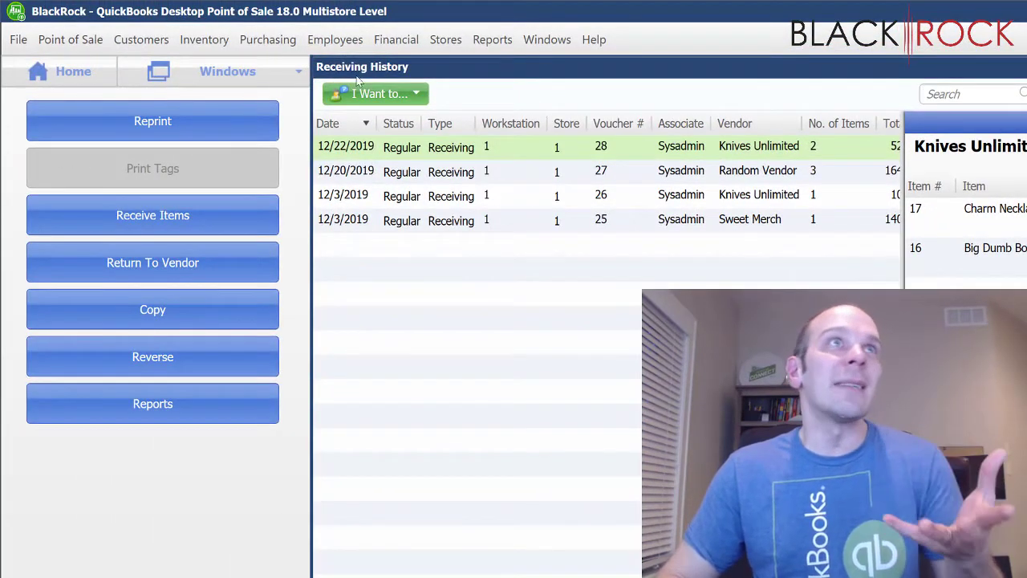
- Bring up the I Want to... actions list for Knives Unlimited voucher 28
{"action": "left_click", "coordinate": [377, 94]}
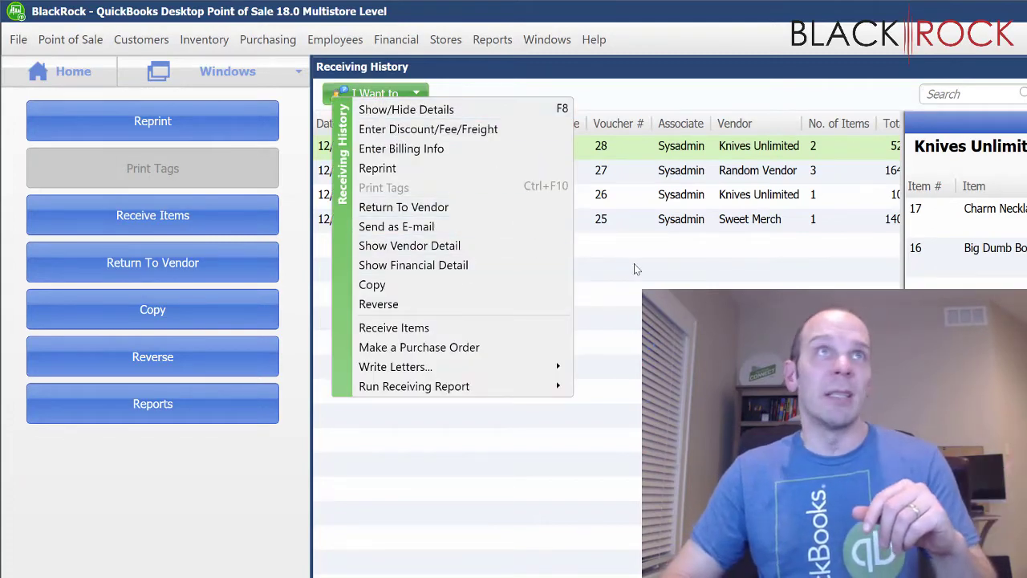
{"action": "left_click", "coordinate": [653, 284]}
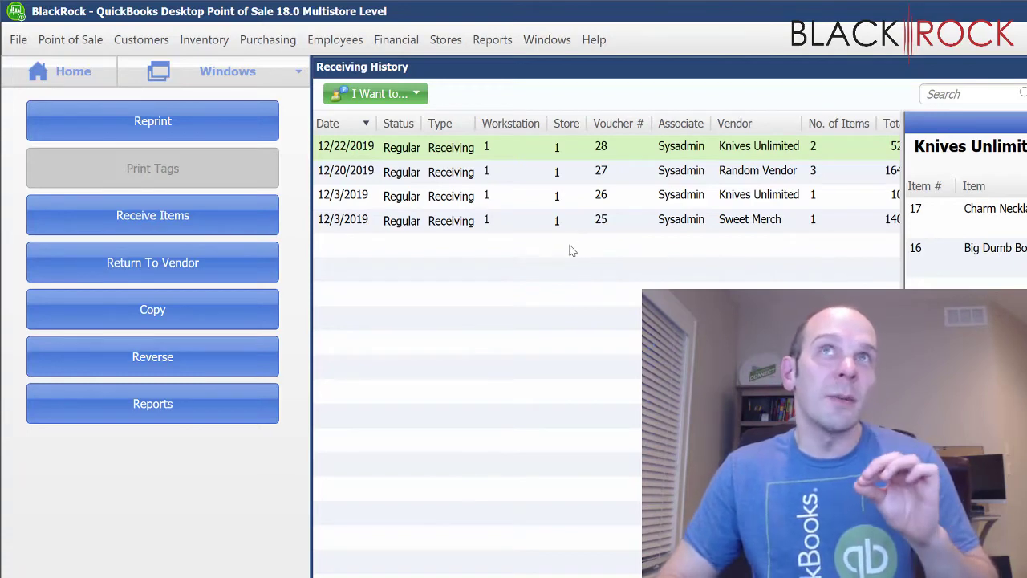
{"action": "left_click", "coordinate": [417, 97]}
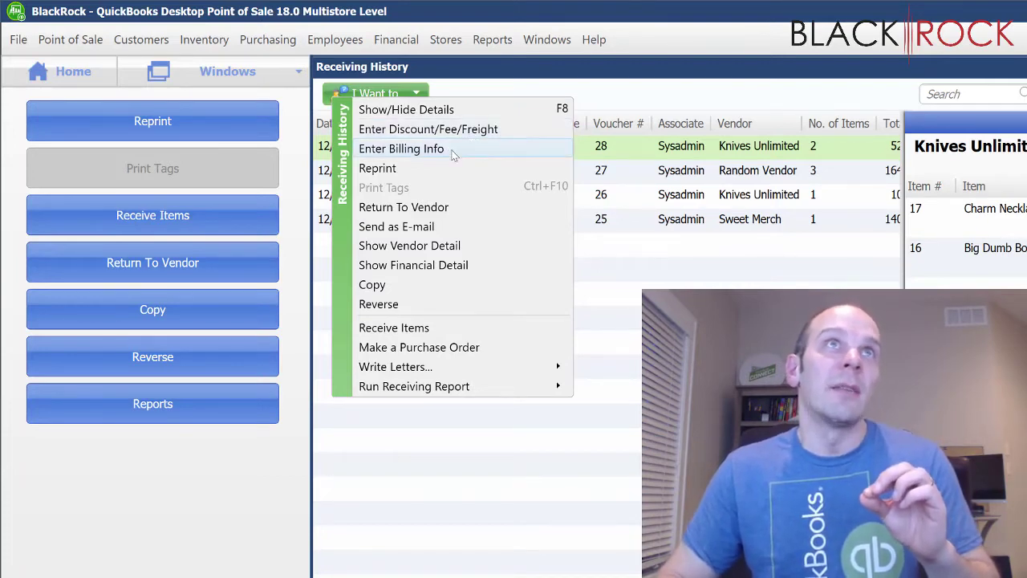
- Enter vendor invoice number 1234 in voucher 28's billing info
{"action": "left_click", "coordinate": [401, 149]}
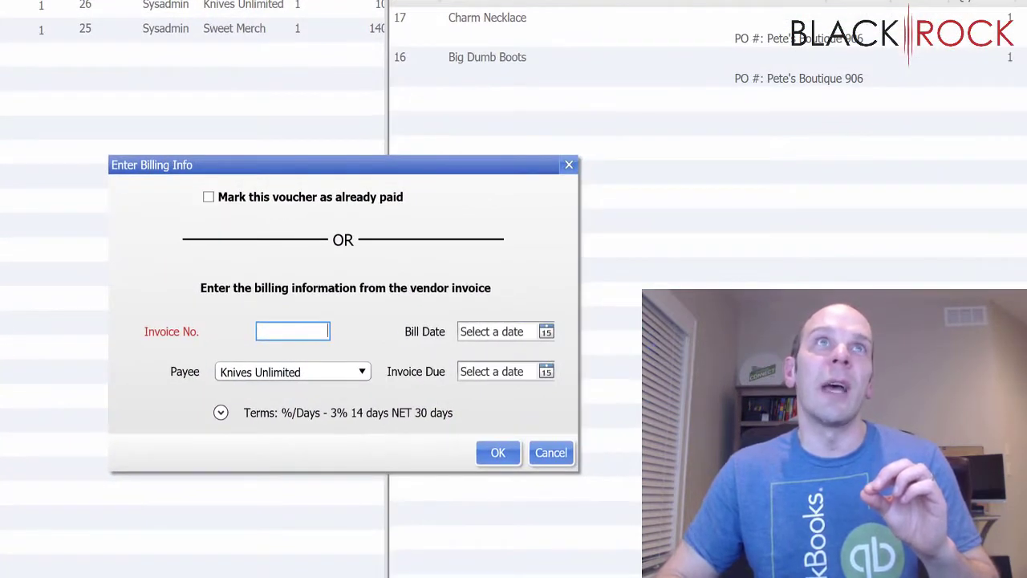
{"action": "type", "text": "123"}
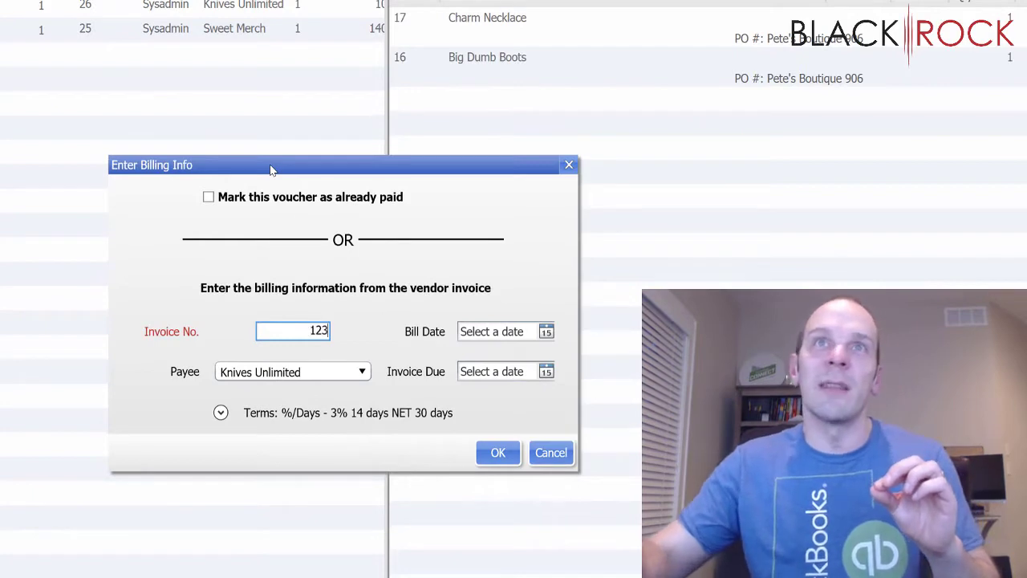
{"action": "type", "text": "4"}
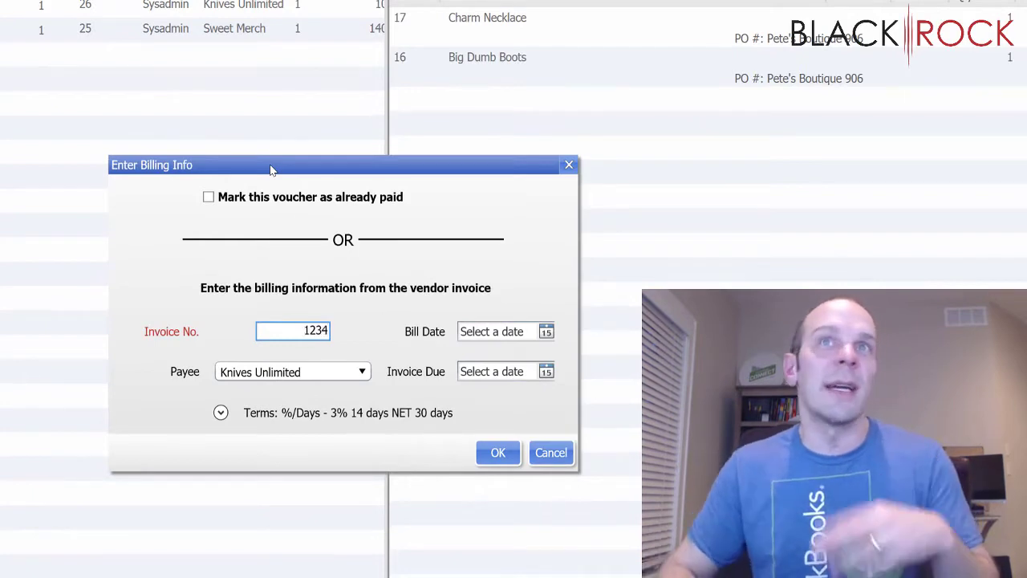
{"action": "left_click", "coordinate": [495, 454]}
- Change voucher 28's freight from 12.50 to 9.50, bringing the total to 49.40
{"action": "left_click", "coordinate": [403, 95]}
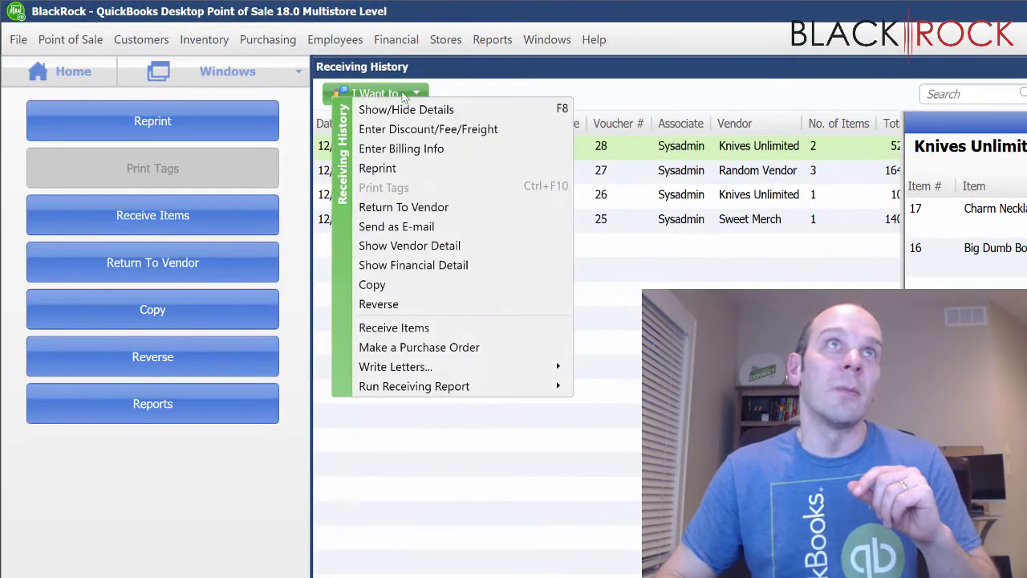
{"action": "left_click", "coordinate": [416, 130]}
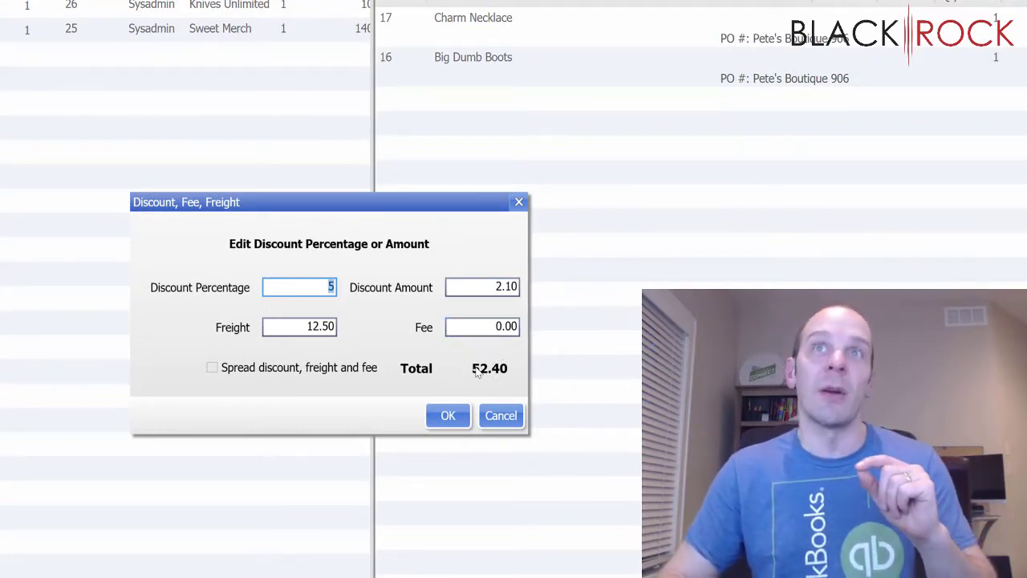
{"action": "key", "text": "Return"}
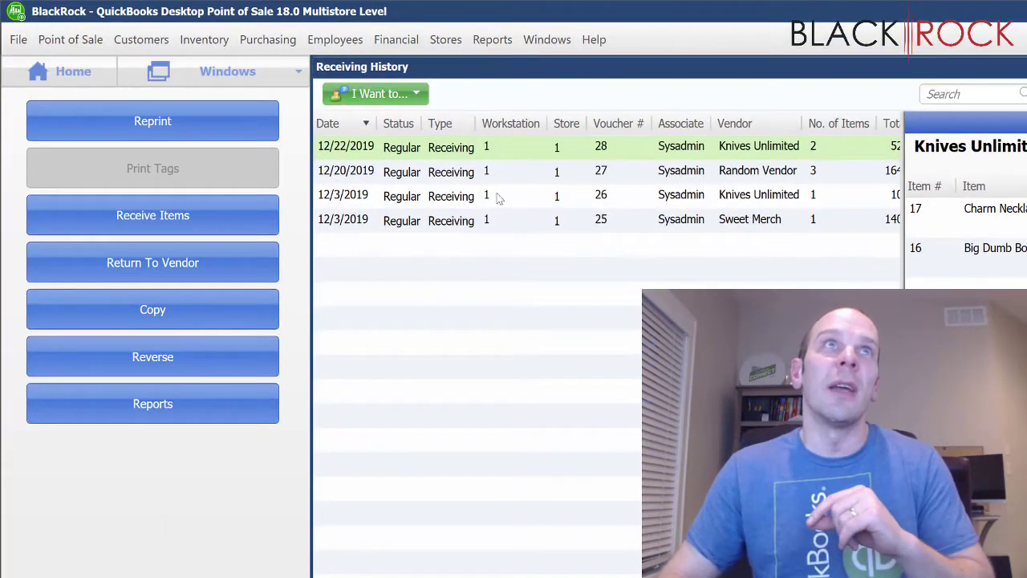
{"action": "left_click", "coordinate": [407, 96]}
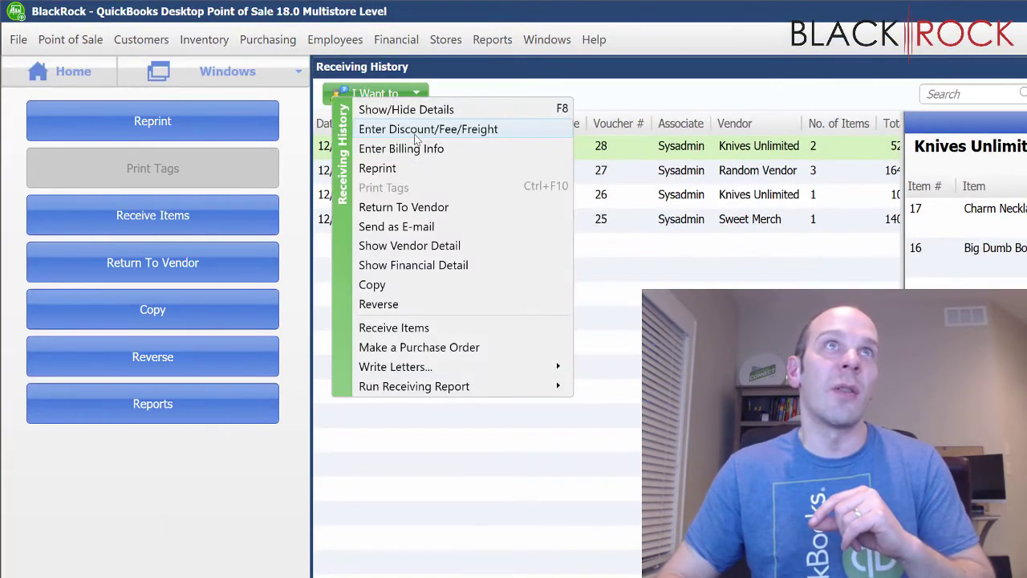
{"action": "left_click", "coordinate": [415, 133]}
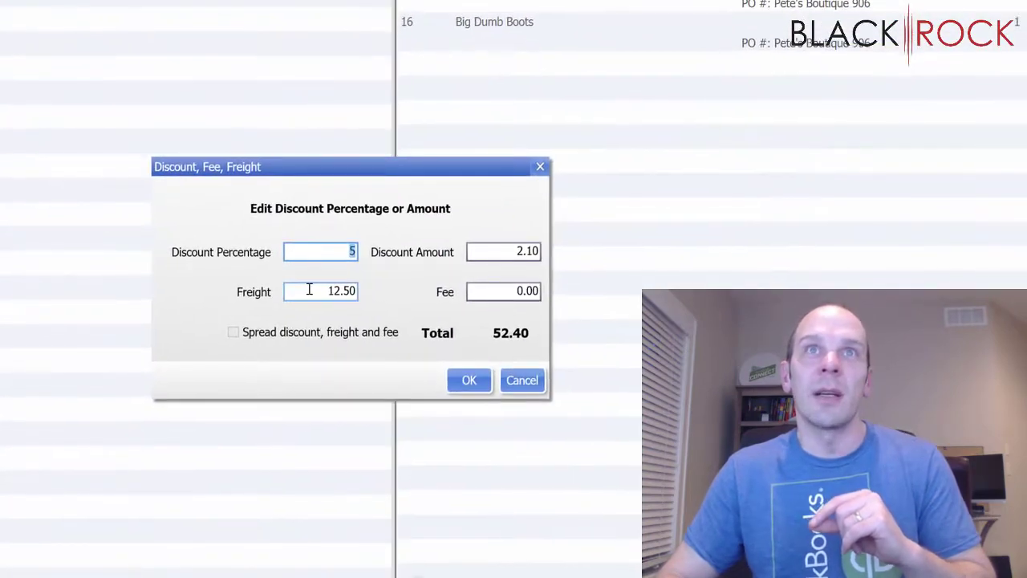
{"action": "left_click_drag", "start_coordinate": [310, 290], "coordinate": [365, 297]}
{"action": "type", "text": "9.50"}
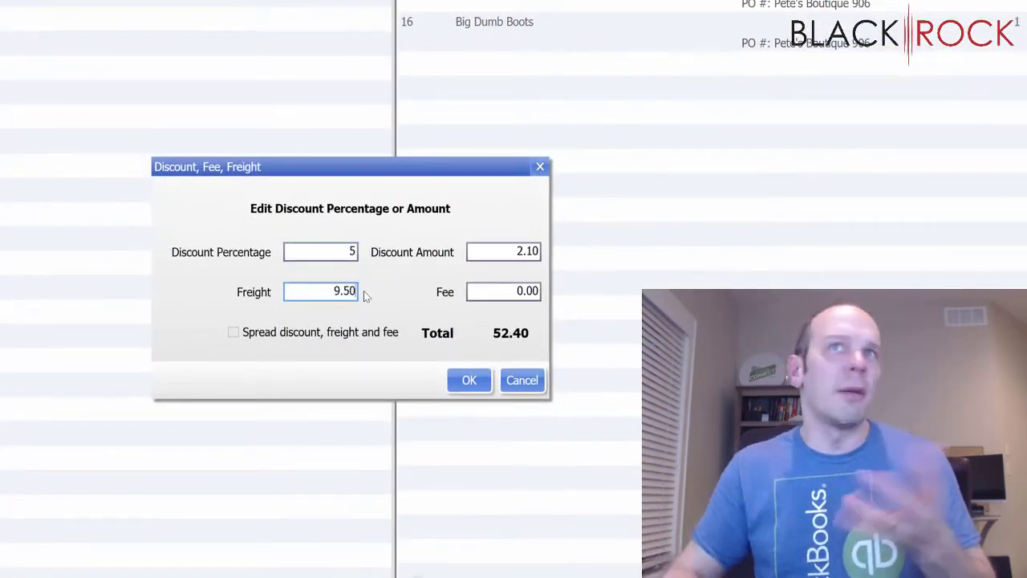
{"action": "left_click", "coordinate": [469, 380]}
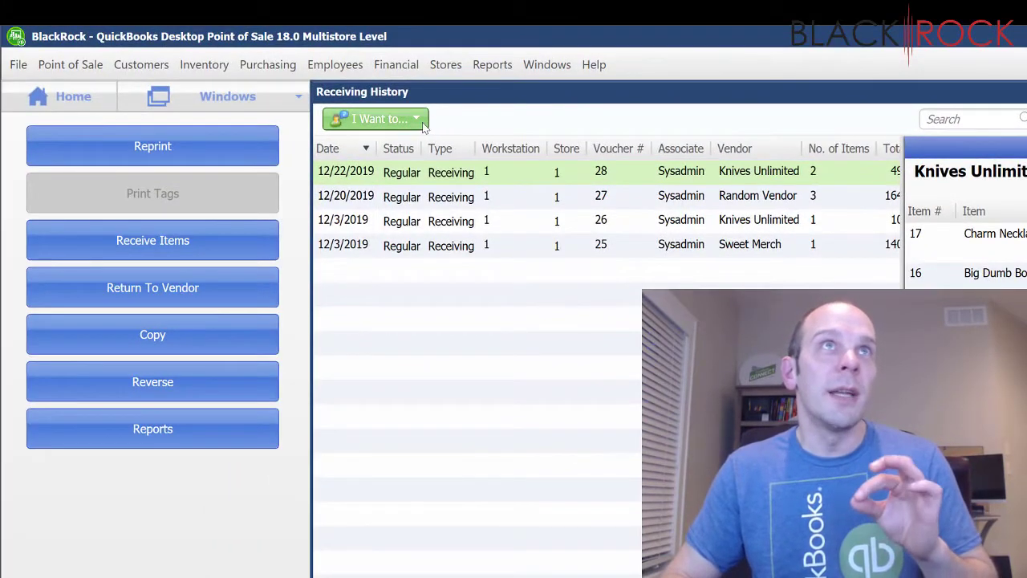
{"action": "left_click", "coordinate": [391, 109]}
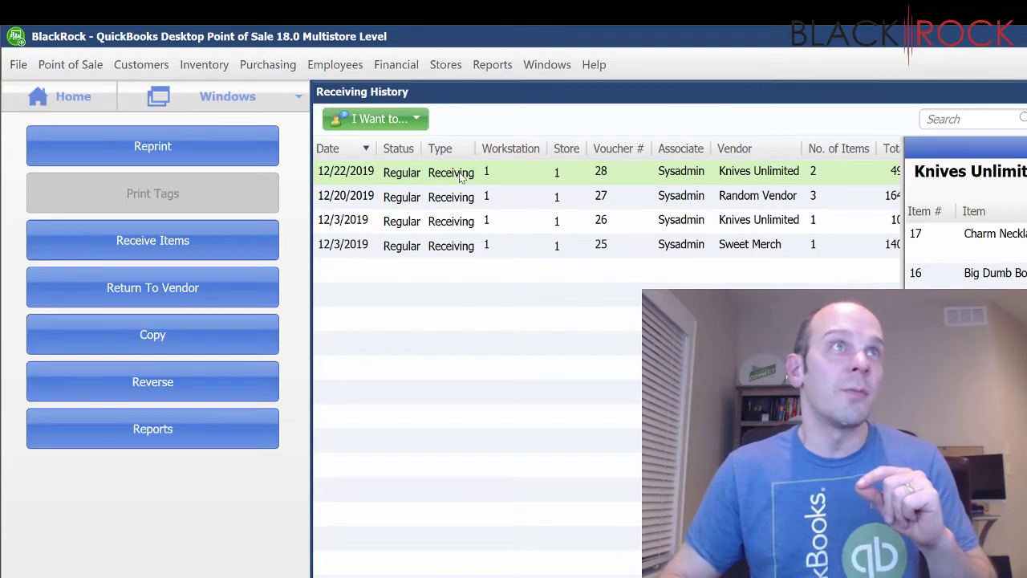
- Copy voucher 28 into a new voucher and raise Big Dumb Boots to quantity 2
{"action": "left_click", "coordinate": [202, 334]}
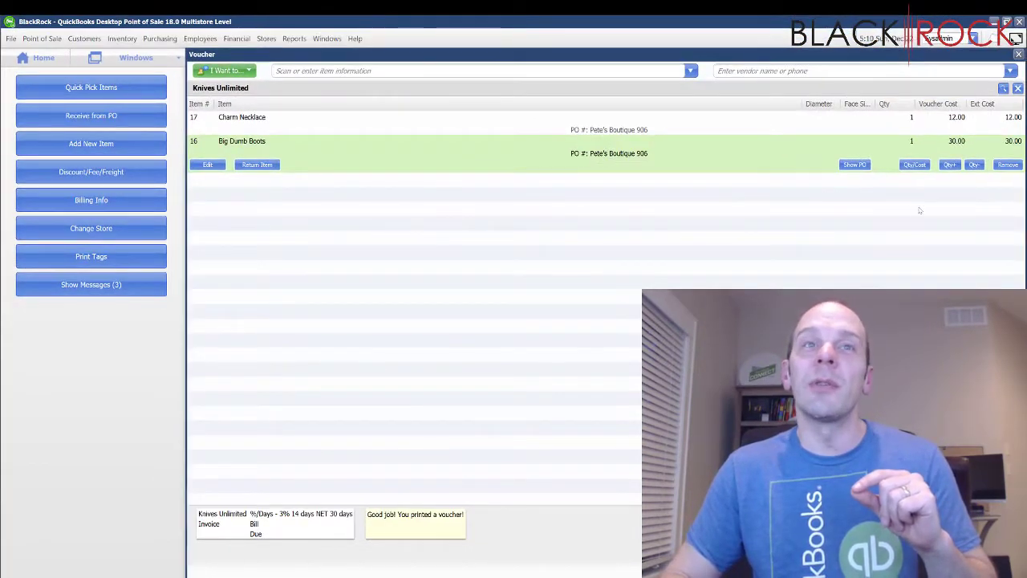
{"action": "left_click", "coordinate": [950, 164]}
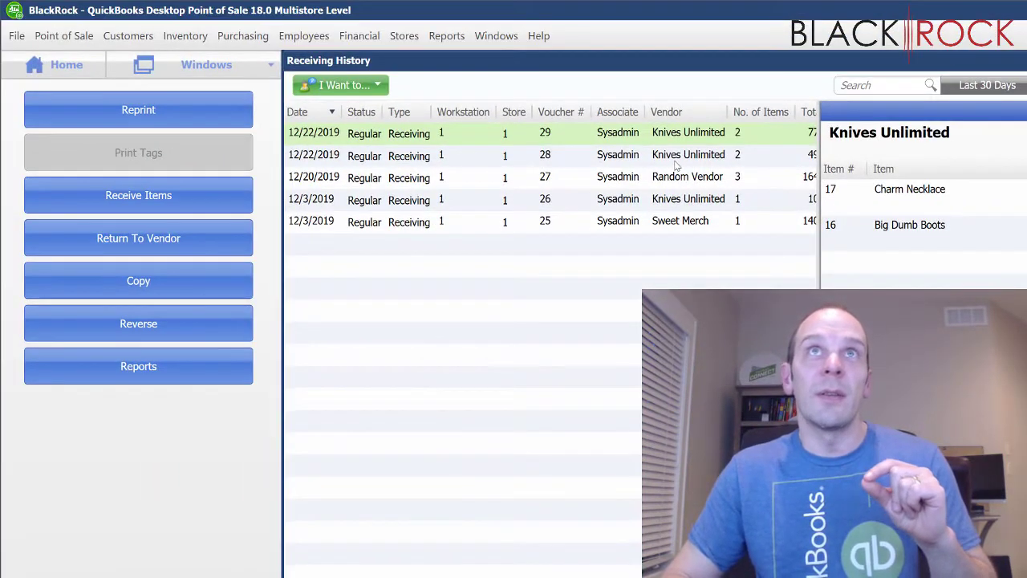
- Reverse voucher 28 without reopening its purchase order, and acknowledge the vendor credit notice
{"action": "left_click", "coordinate": [608, 132]}
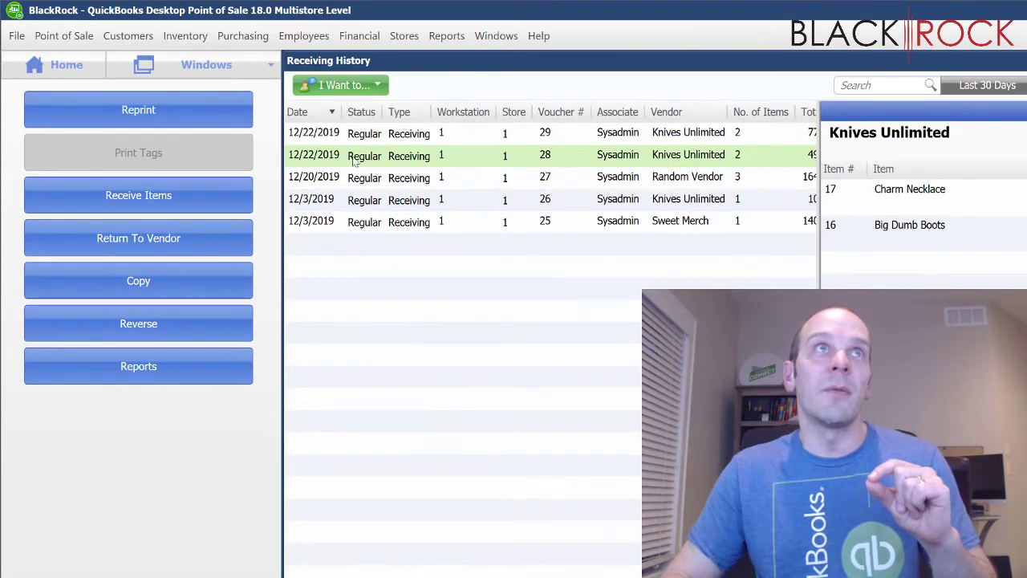
{"action": "left_click", "coordinate": [678, 136]}
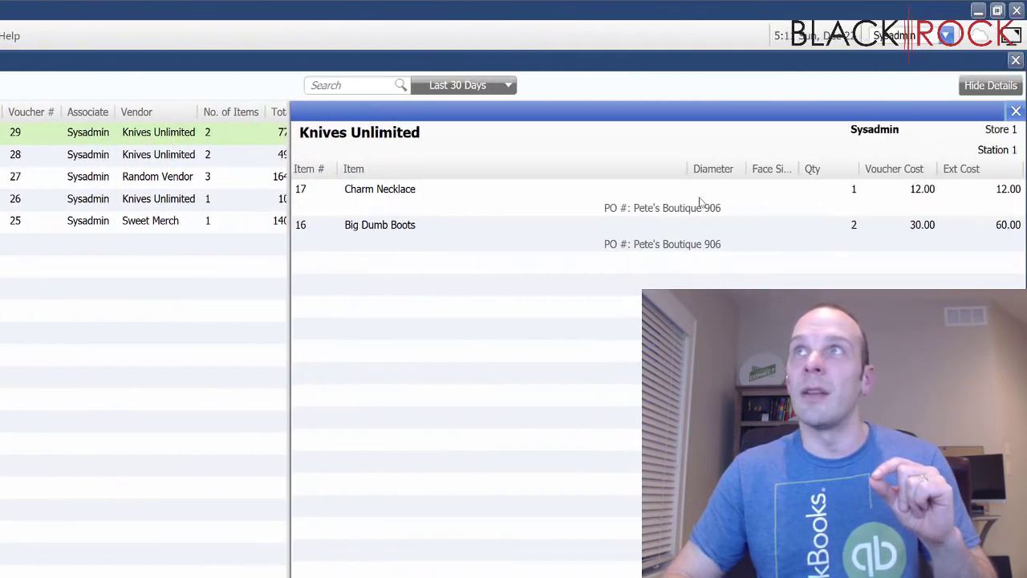
{"action": "key", "text": "Down"}
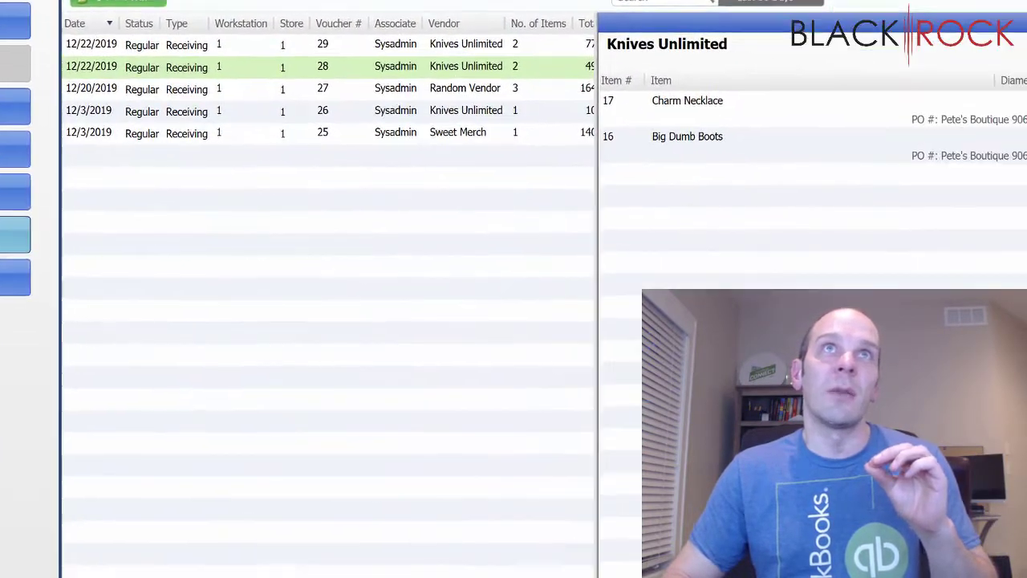
{"action": "left_click", "coordinate": [189, 346]}
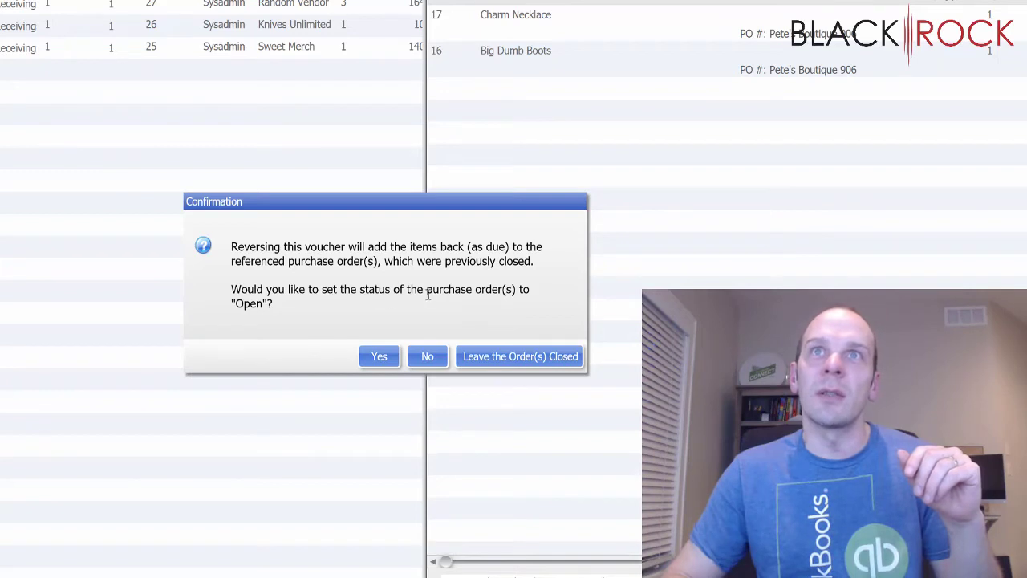
{"action": "left_click", "coordinate": [431, 356]}
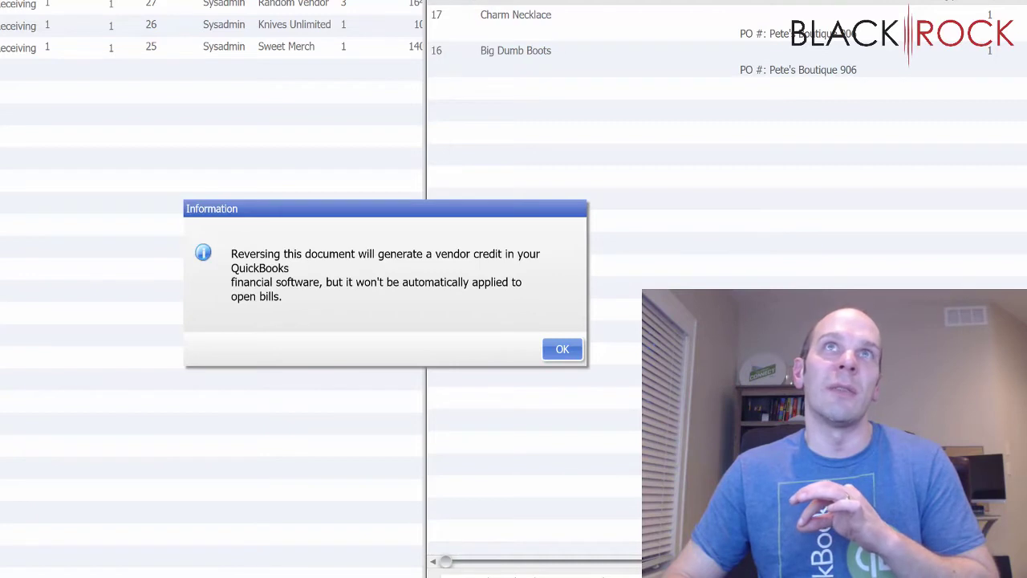
{"action": "left_click", "coordinate": [563, 351]}
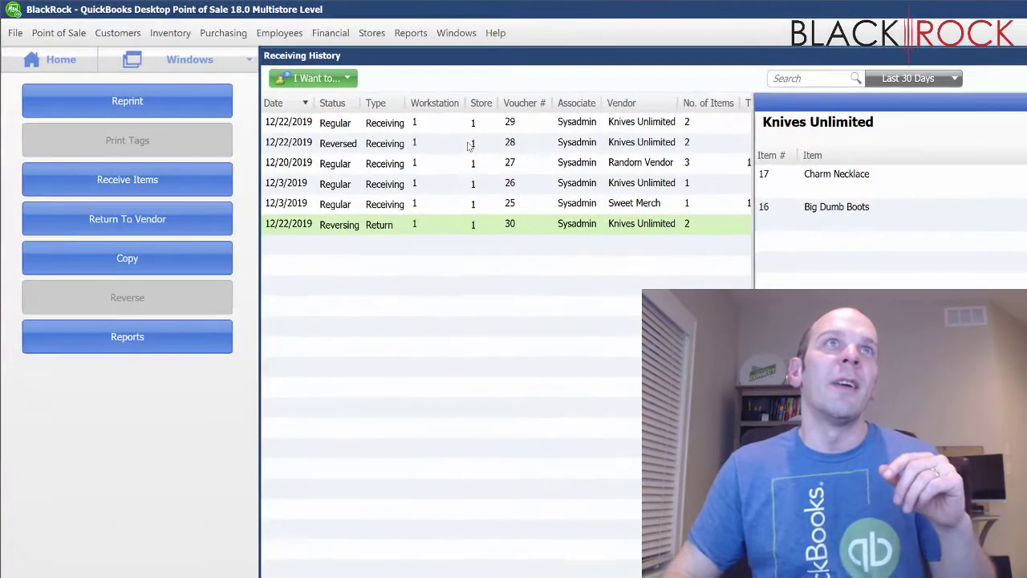
- Sort Receiving History by date, newest first, and select corrected voucher 29
{"action": "left_click", "coordinate": [394, 122]}
{"action": "left_click", "coordinate": [295, 104]}
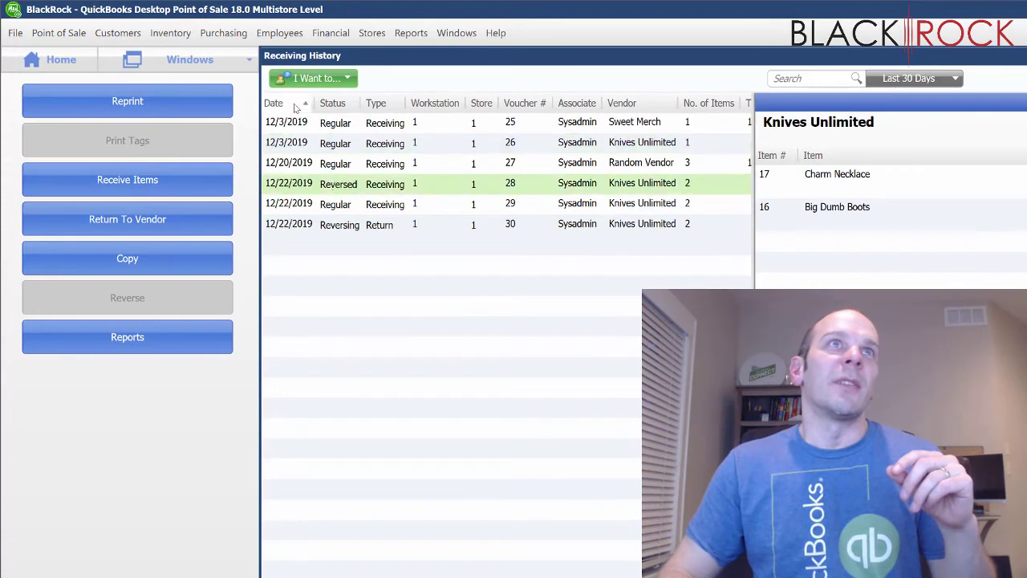
{"action": "left_click", "coordinate": [297, 104]}
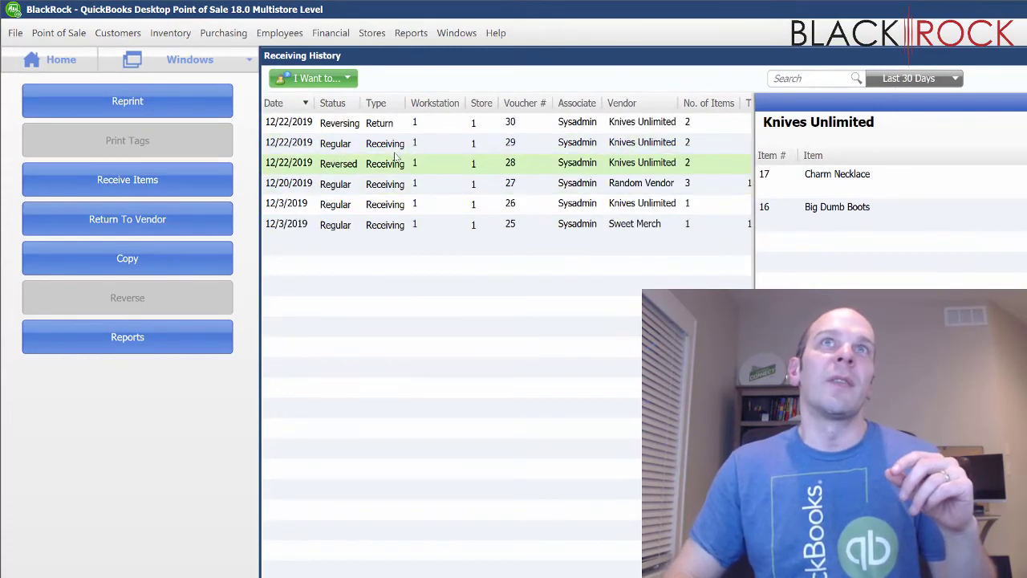
{"action": "left_click", "coordinate": [655, 150]}
{"action": "left_click", "coordinate": [654, 163]}
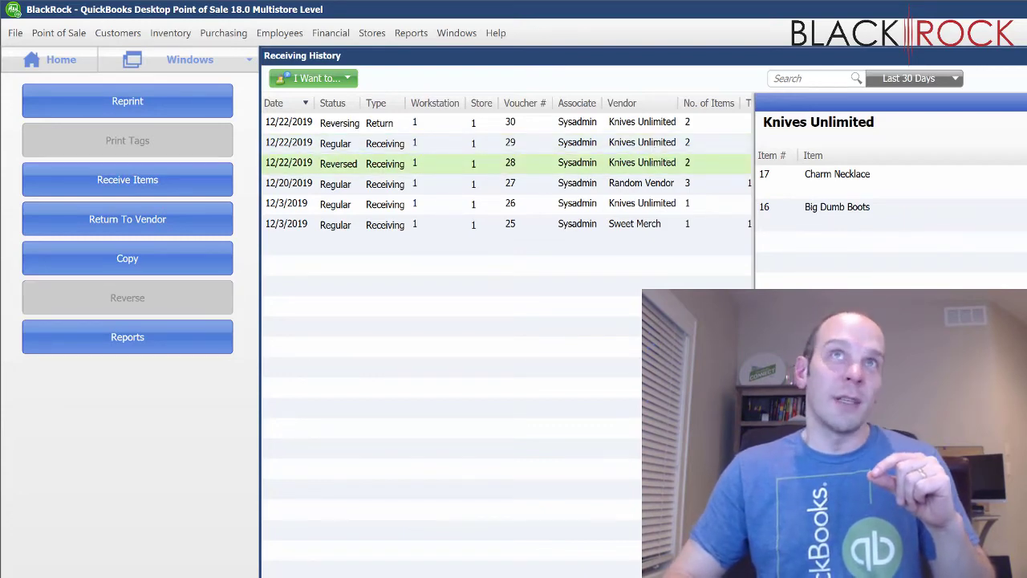
{"action": "left_click", "coordinate": [552, 143]}
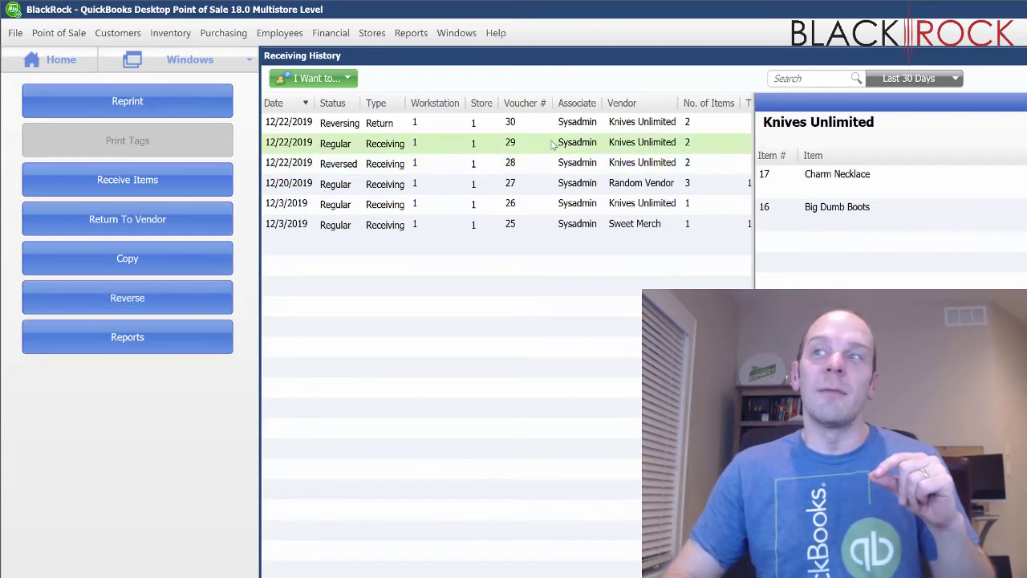